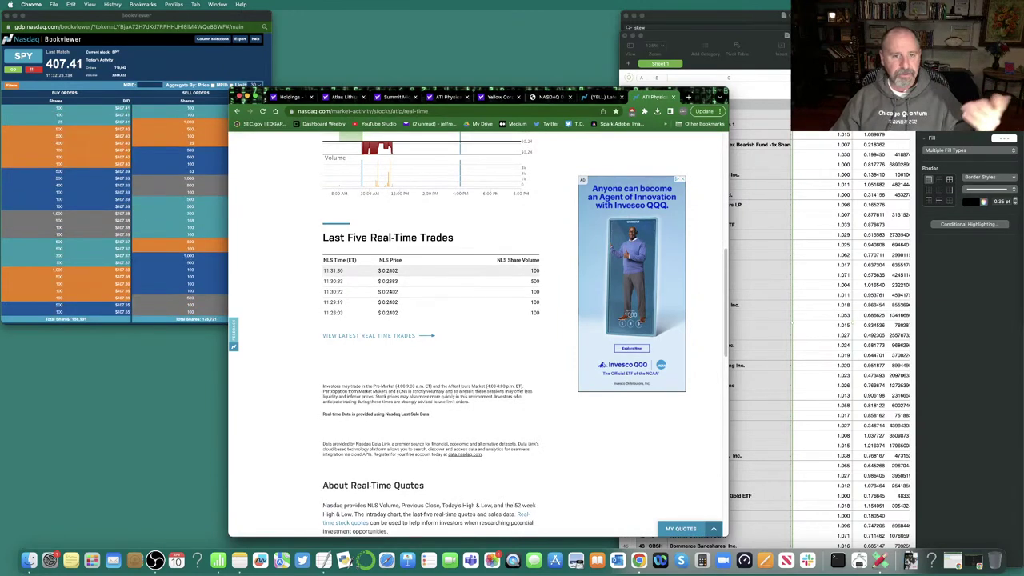
# Review the ATIP real-time quote, then open the Summit Midstream Partners (SMLP) quote and reload it for current prices
pyautogui.scroll(10, 478, 336)
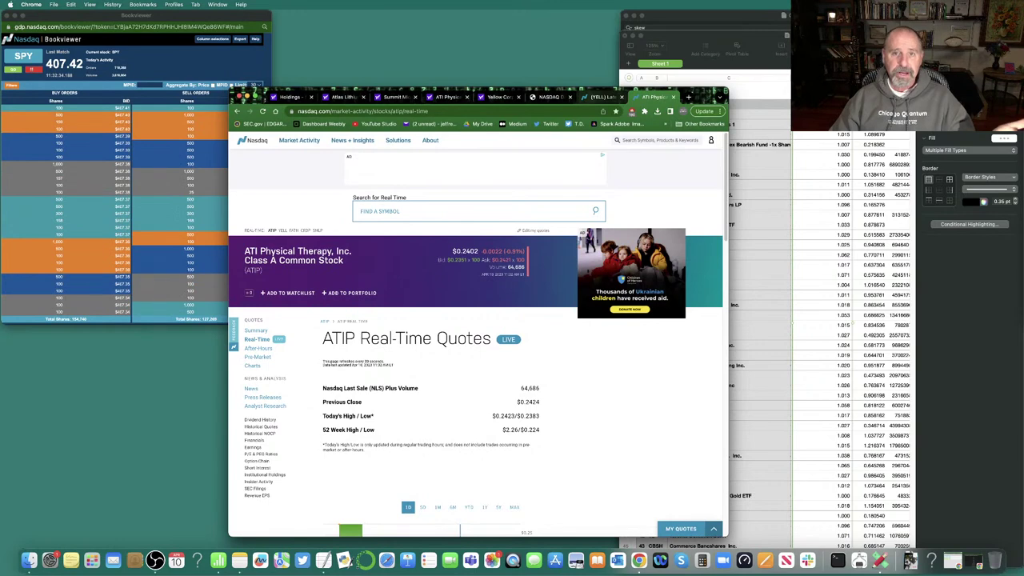
pyautogui.click(394, 97)
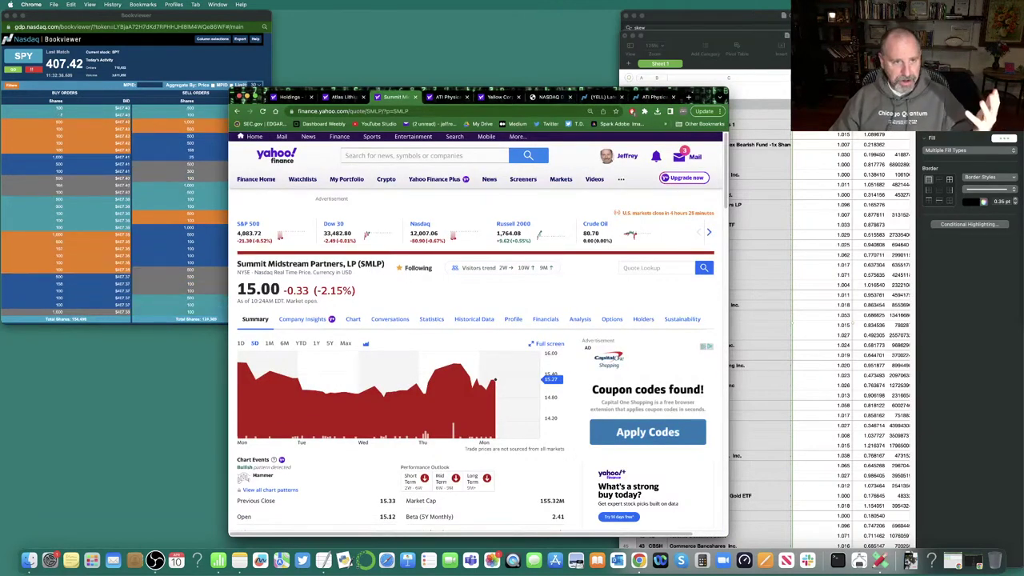
pyautogui.press('super+r')
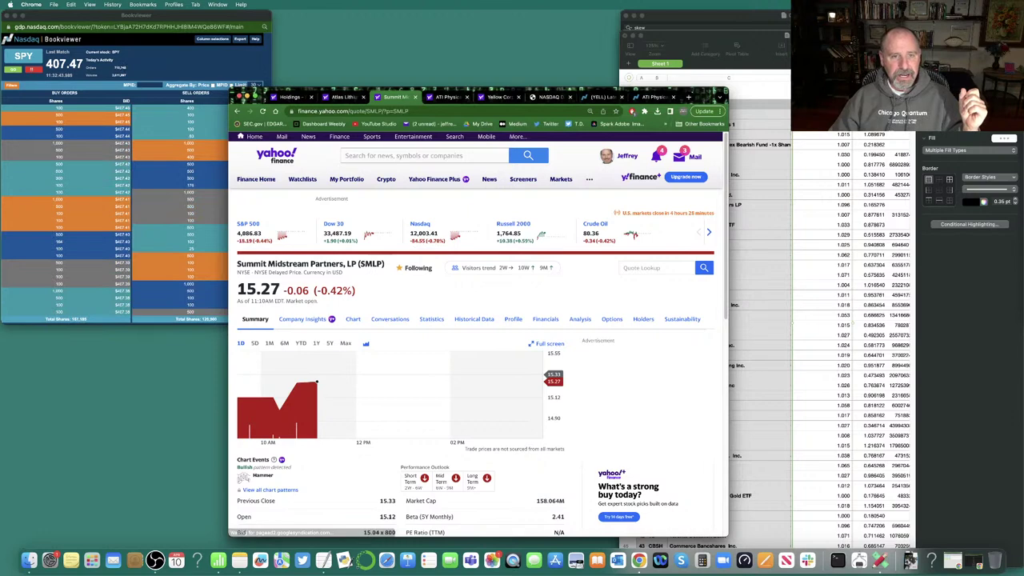
# Show Atlas Lithium's (ATLX) one-month price chart and check the YELL and ATIP real-time pages on Nasdaq
pyautogui.click(344, 96)
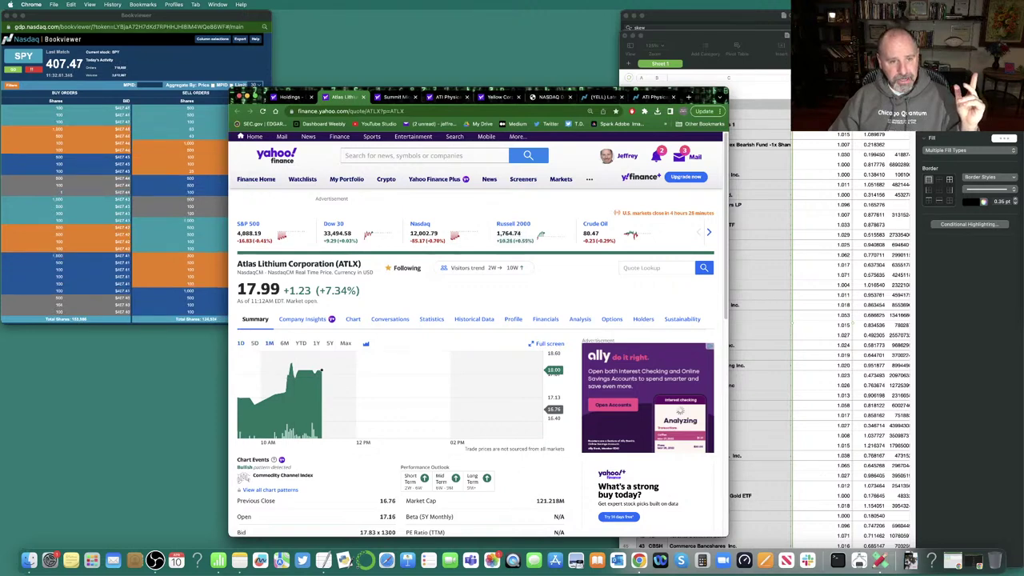
pyautogui.click(268, 342)
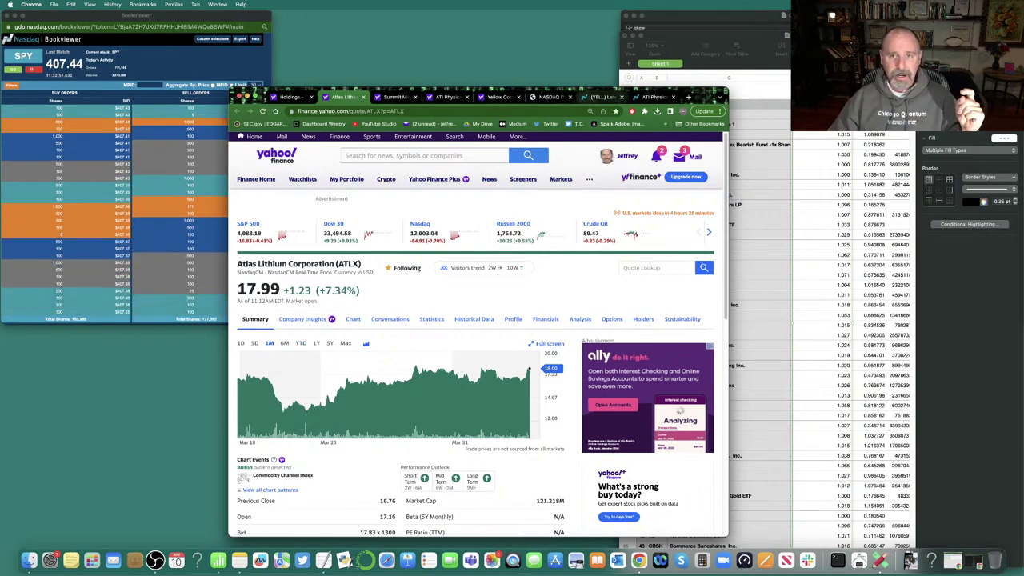
pyautogui.click(600, 97)
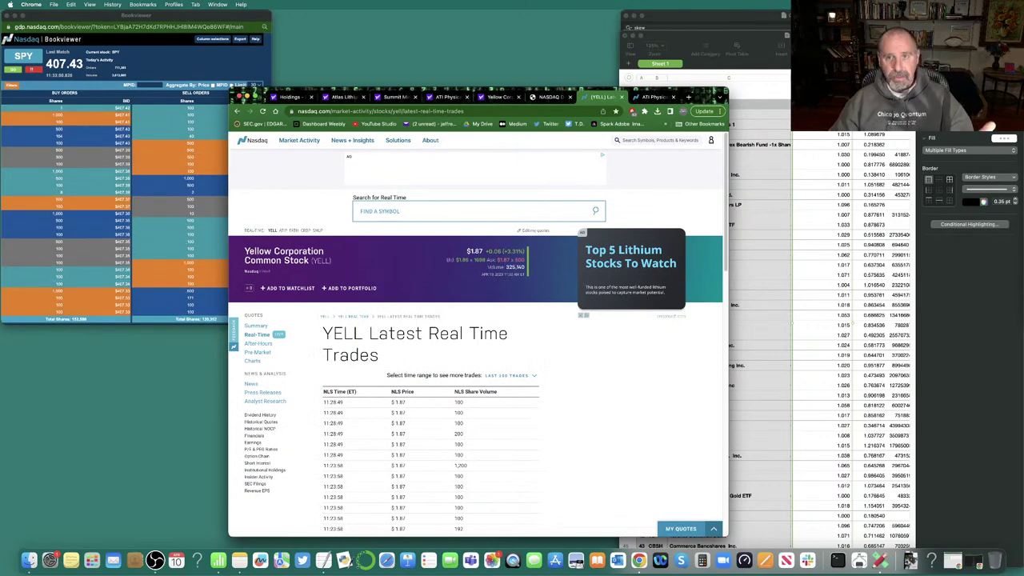
pyautogui.click(652, 96)
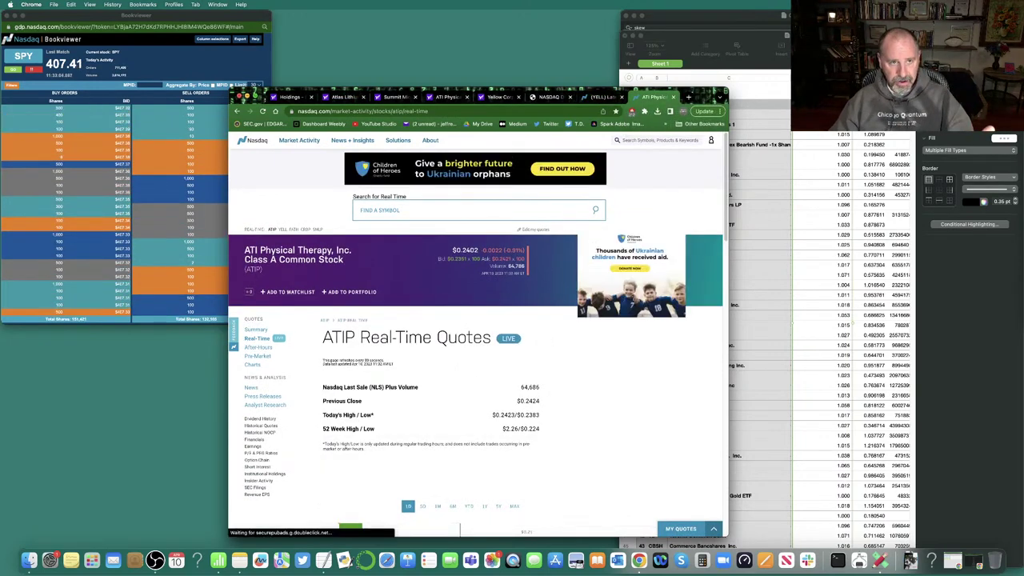
# Minimize the browser and set up the sorted-CQNS-up spreadsheet in Numbers in a widened window at 200% zoom
pyautogui.click(247, 96)
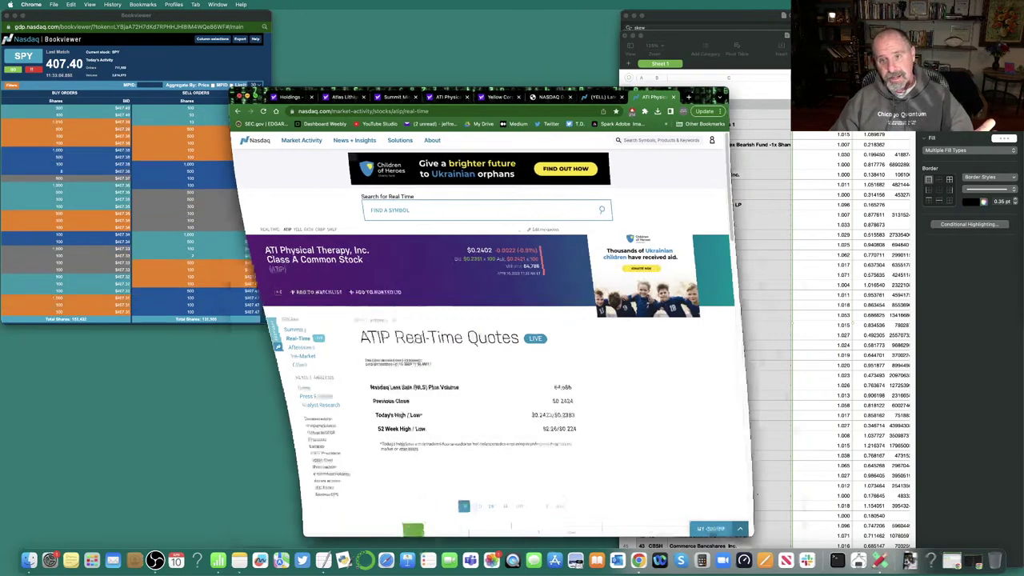
pyautogui.moveTo(568, 248); pyautogui.dragTo(216, 266)
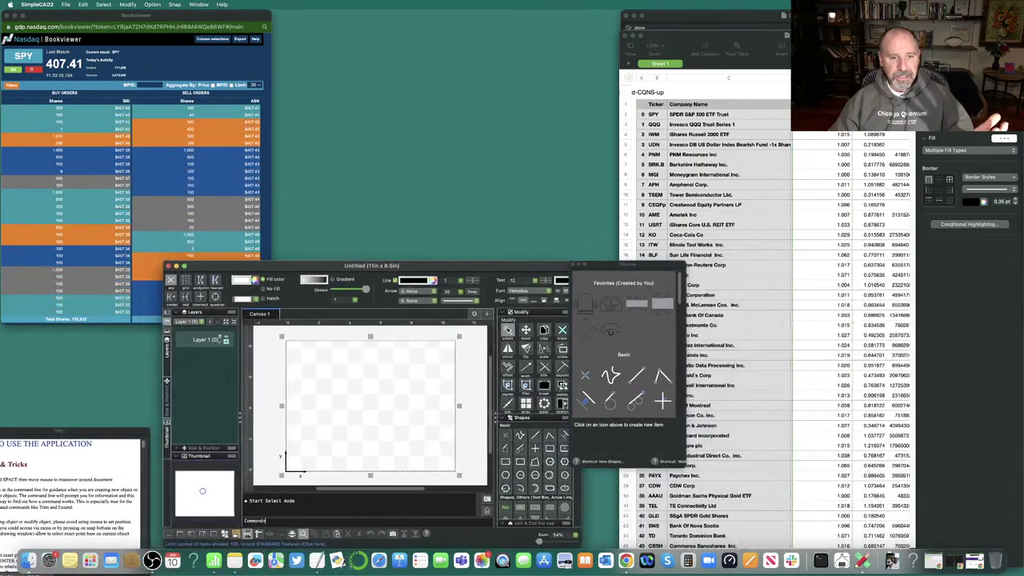
pyautogui.moveTo(719, 35); pyautogui.dragTo(194, 15)
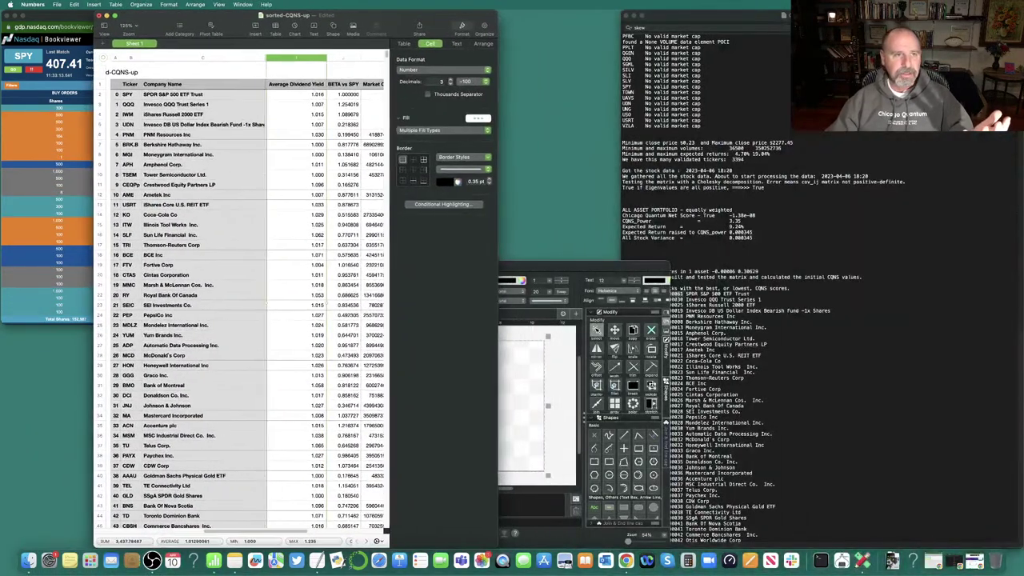
pyautogui.moveTo(495, 288); pyautogui.dragTo(896, 288)
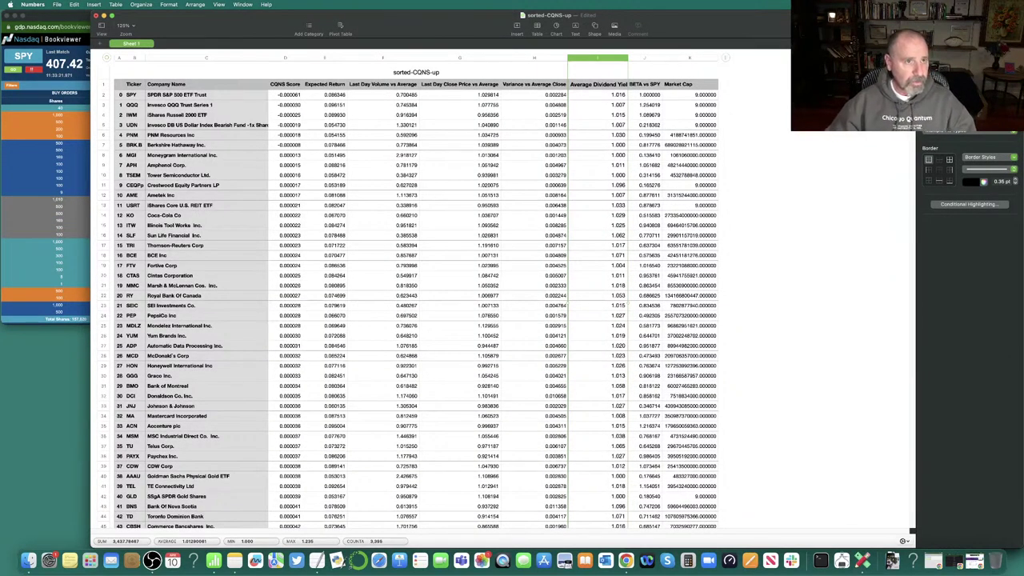
pyautogui.click(123, 25)
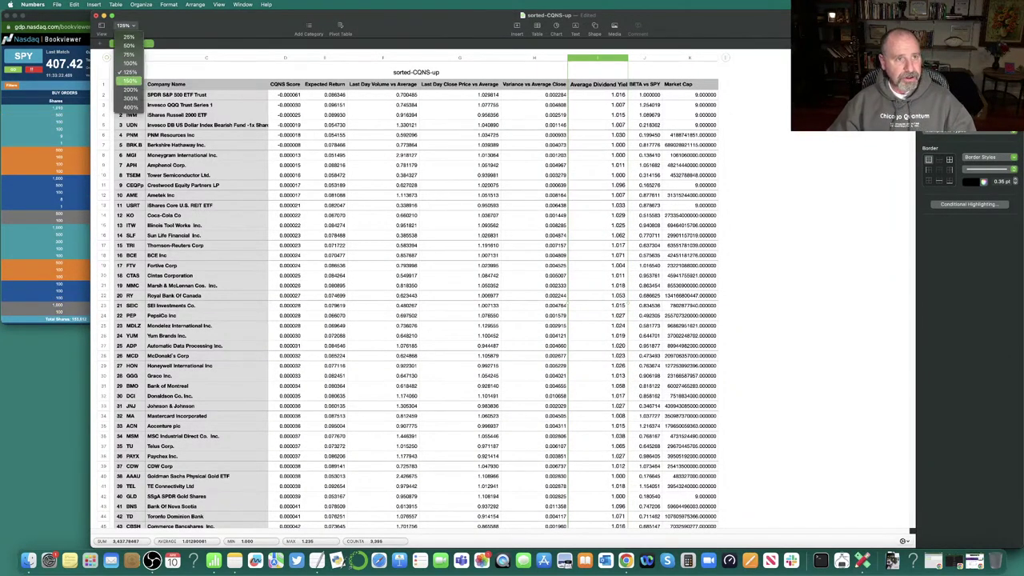
pyautogui.click(129, 90)
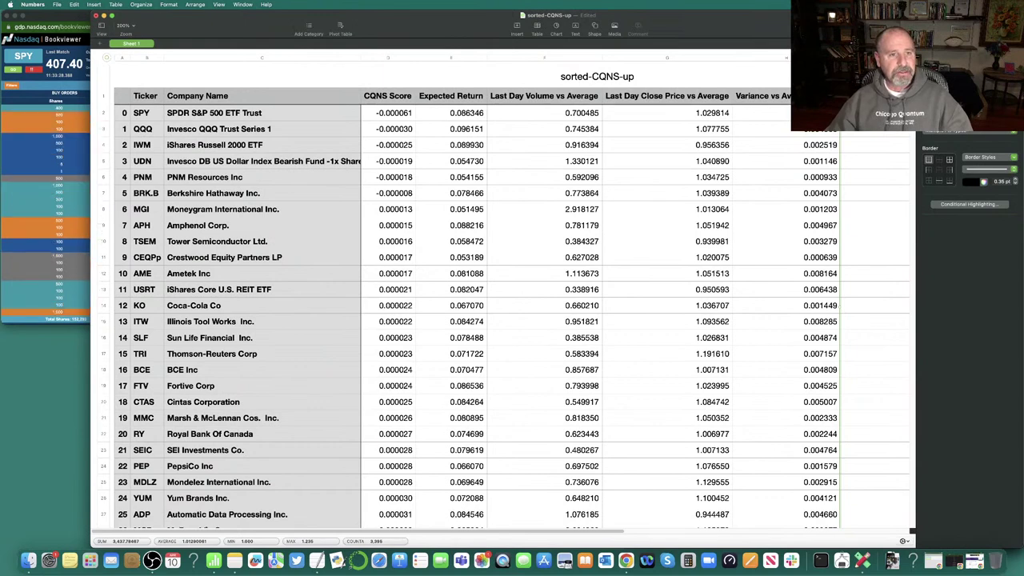
# Go through the SPY row's values from CQNS Score across to Market Cap
pyautogui.click(263, 113)
pyautogui.click(388, 112)
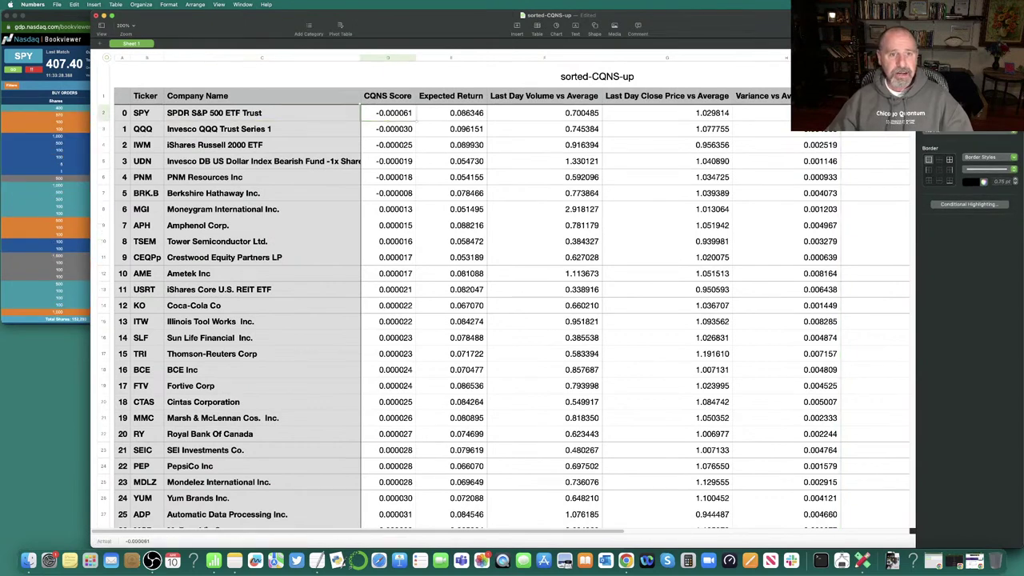
pyautogui.press('Right')
pyautogui.press('Right')
pyautogui.press('Right')
pyautogui.press('Right')
pyautogui.press('Right')
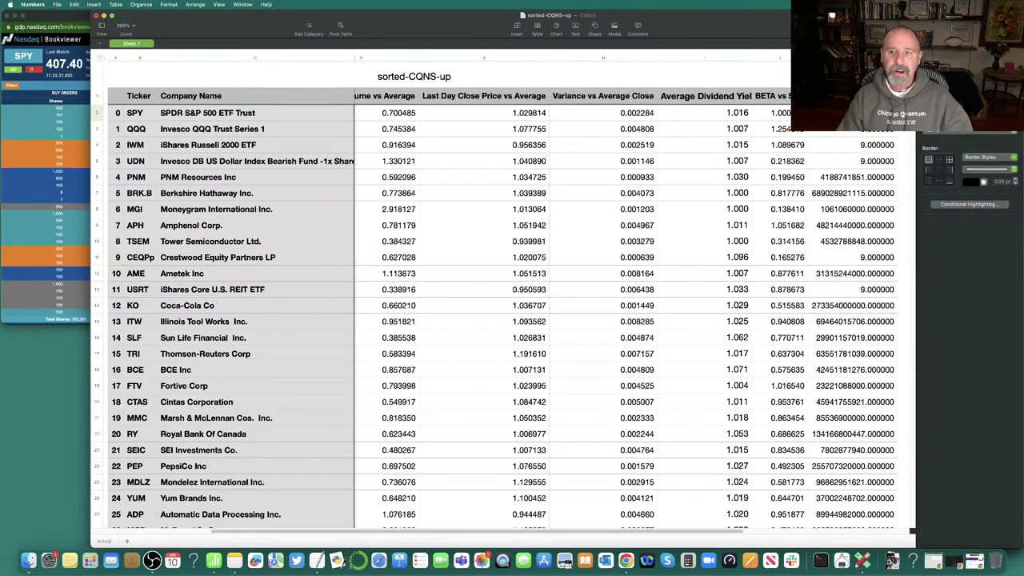
# Check the last row of the stock list, return to the first row and select the Market Cap cells of the first four funds
pyautogui.hotkey('alt', 'Down')
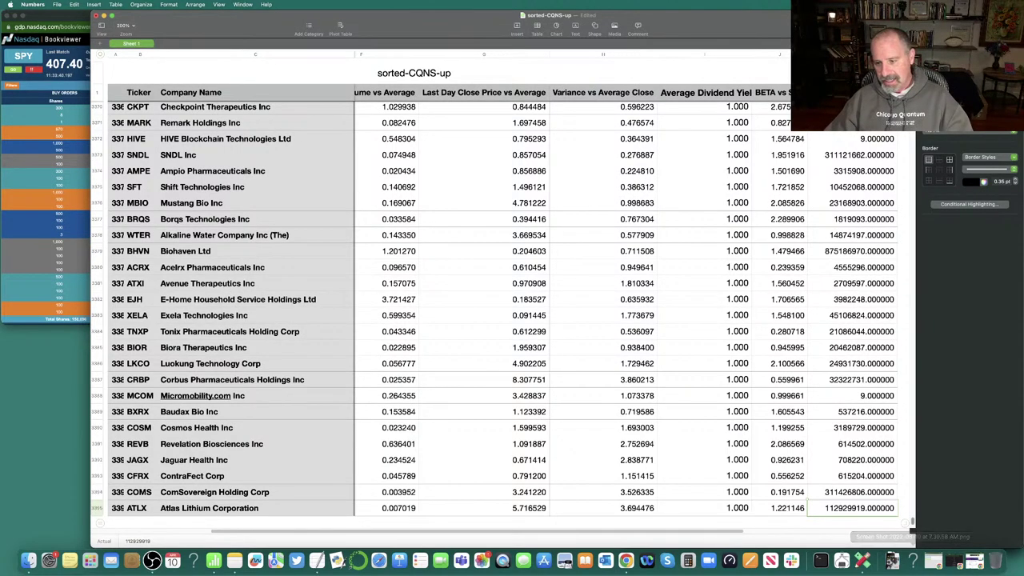
pyautogui.scroll(20, 503, 320)
pyautogui.hotkey('alt', 'Up')
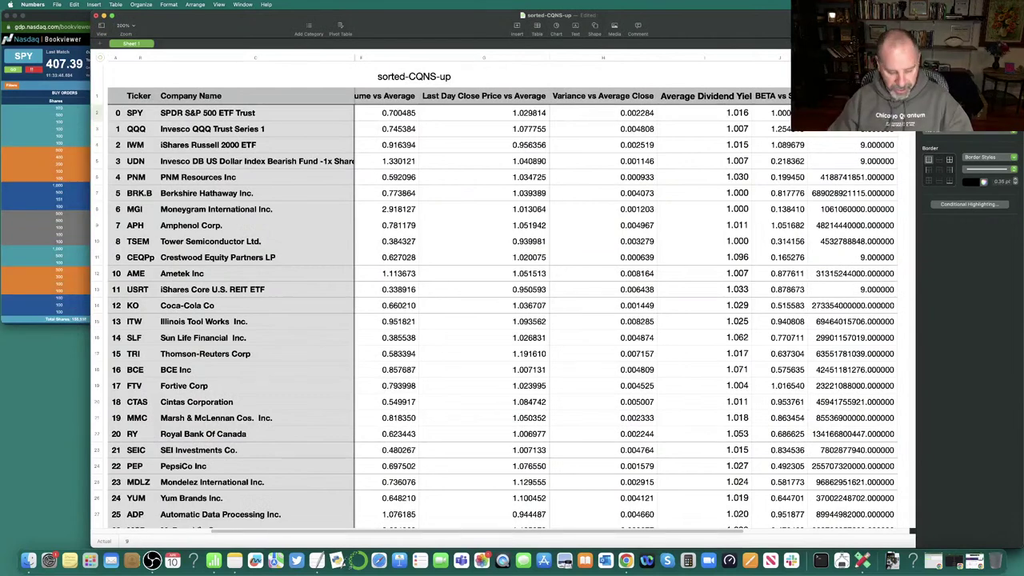
pyautogui.hotkey('shift', 'Down')
pyautogui.hotkey('shift', 'Down')
pyautogui.hotkey('shift', 'Down')
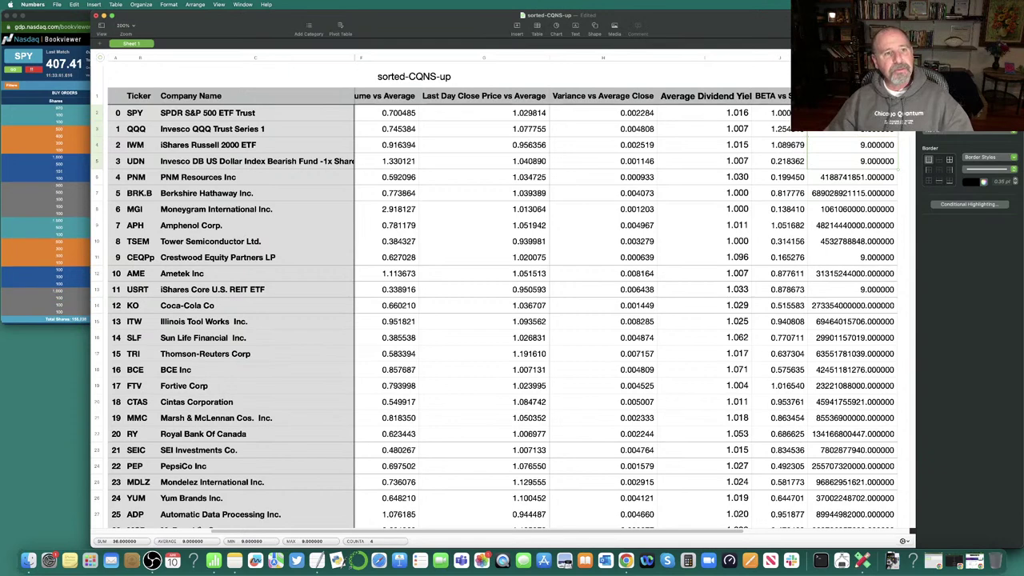
# Go down the company names from SPDR S&P 500 ETF Trust to iShares Core U.S. REIT ETF
pyautogui.click(255, 113)
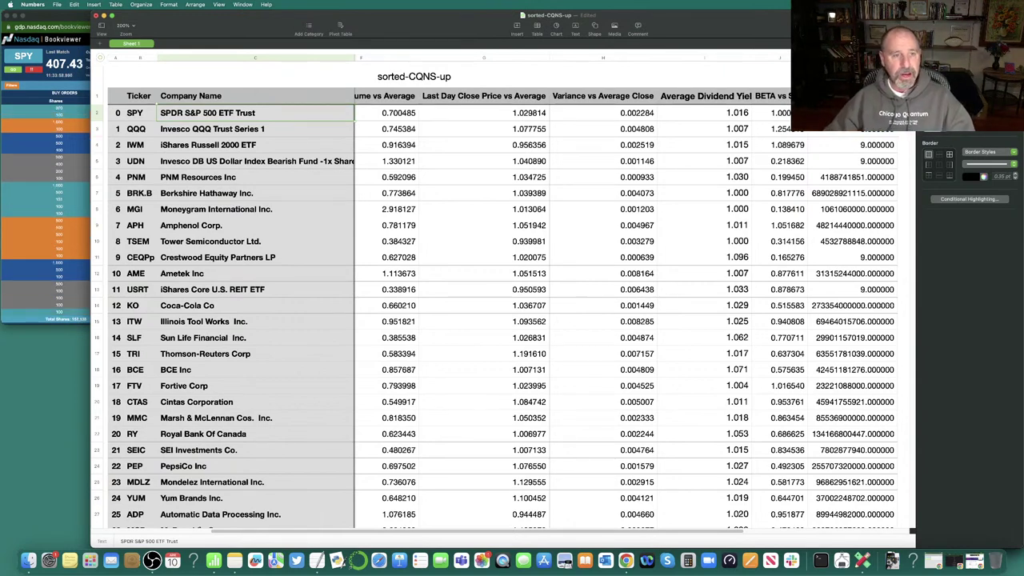
pyautogui.press('Down')
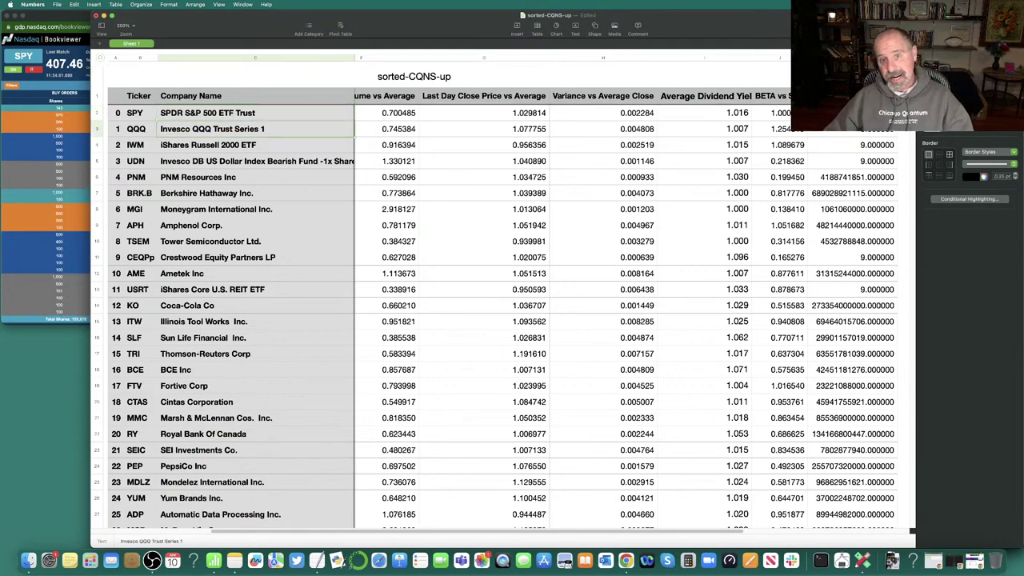
pyautogui.press('Down')
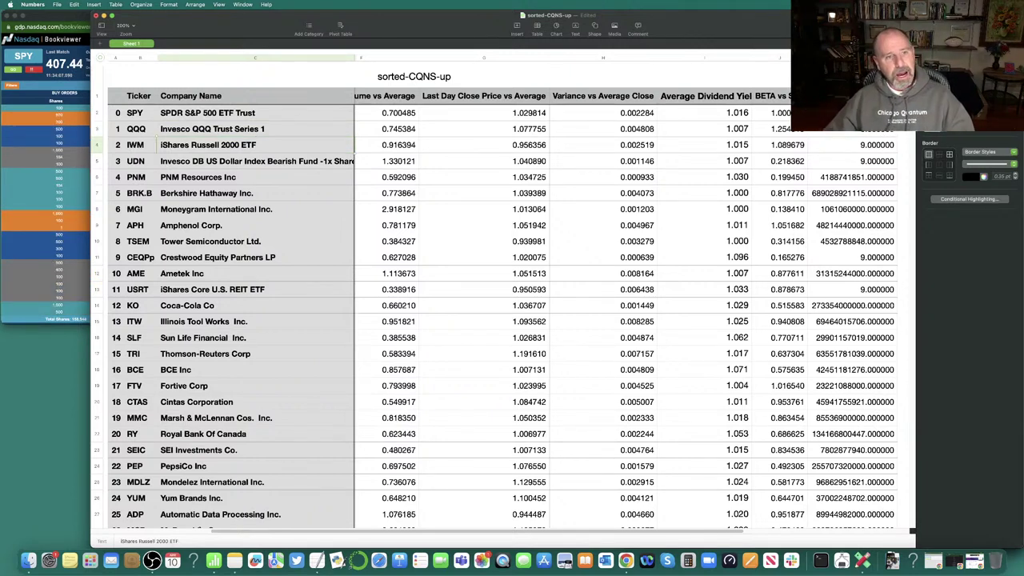
pyautogui.press('Down')
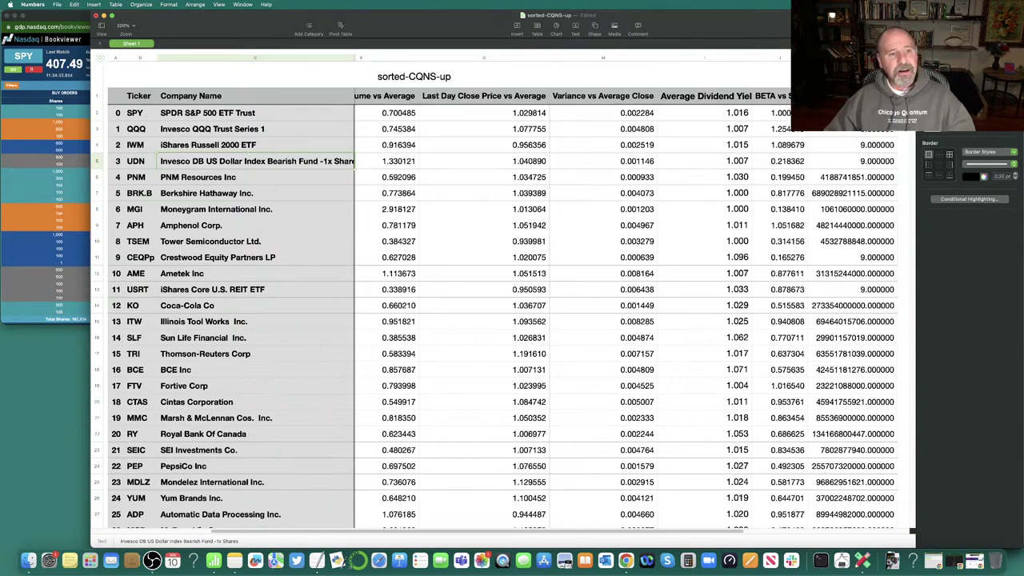
pyautogui.press('Down')
pyautogui.press('Down')
pyautogui.press('Down')
pyautogui.click(213, 289)
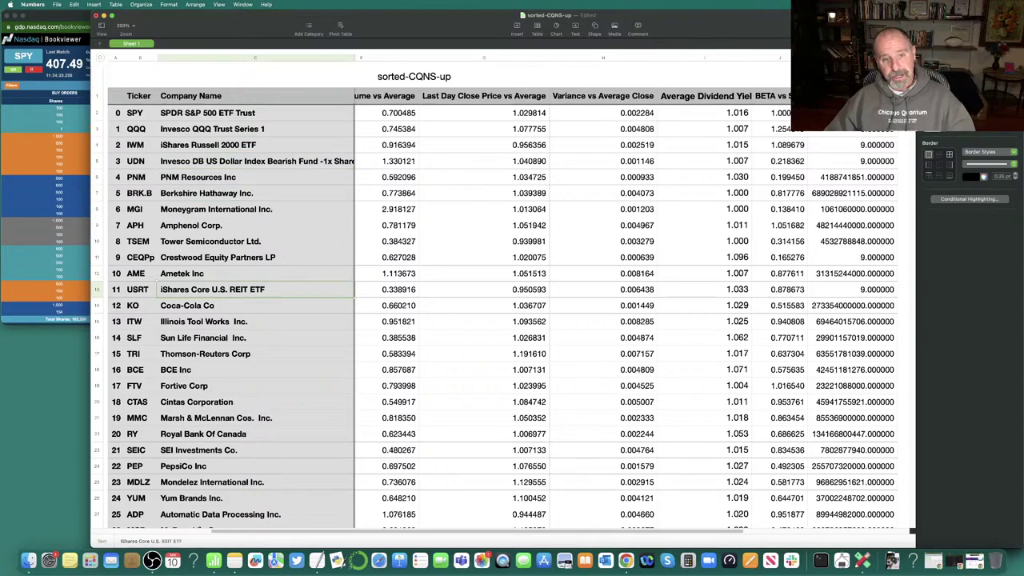
# Examine the USRT row around its ticker, company name and CQNS Score
pyautogui.press('Right')
pyautogui.press('Left')
pyautogui.press('Left')
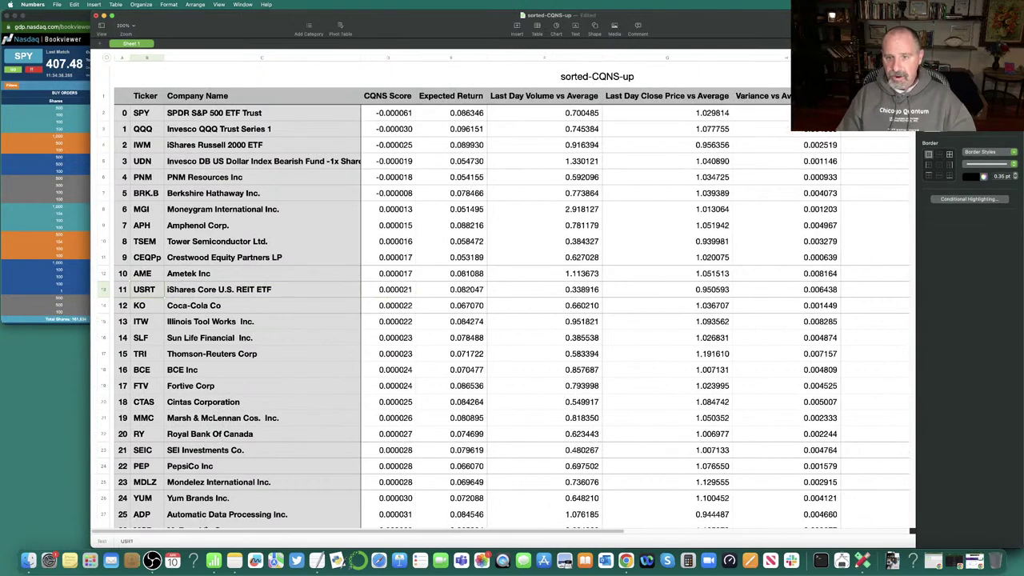
pyautogui.press('Right')
pyautogui.press('Right')
pyautogui.press('Left')
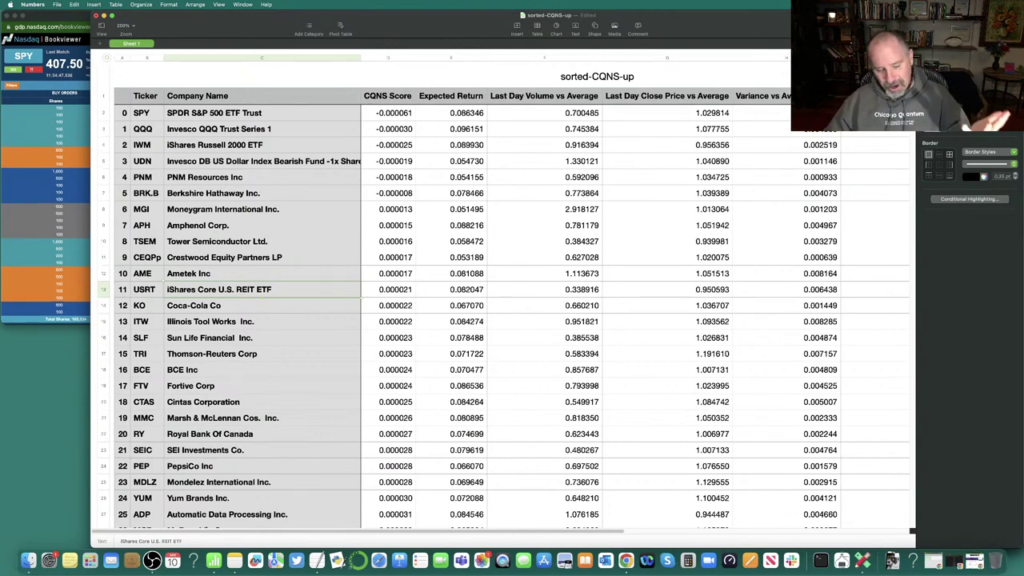
# Look through the low-score stocks below the first rows, highlight Goldman Sachs Physical Gold ETF and return to the list's start
pyautogui.scroll(-10, 512, 320)
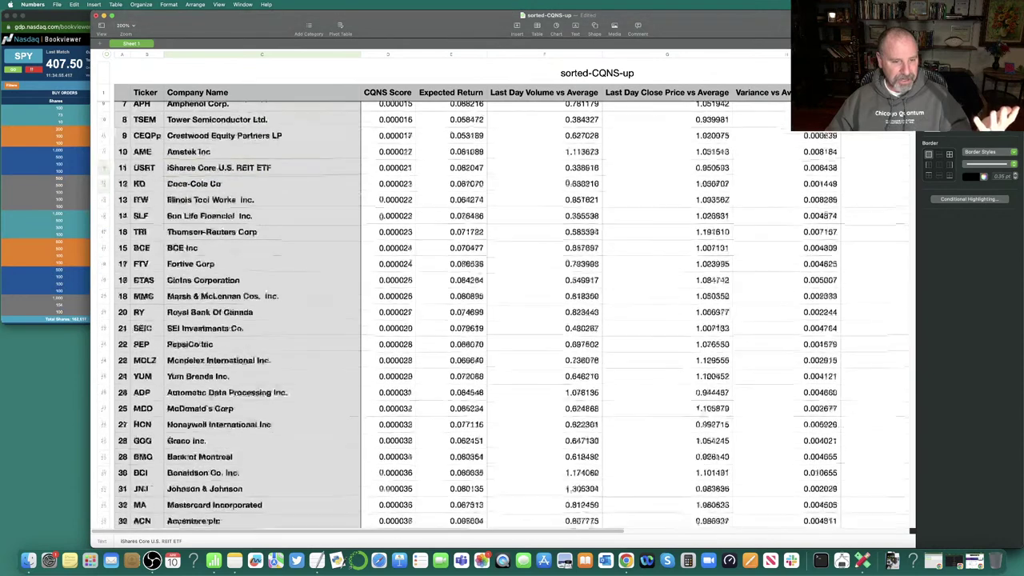
pyautogui.scroll(-5, 512, 320)
pyautogui.click(233, 362)
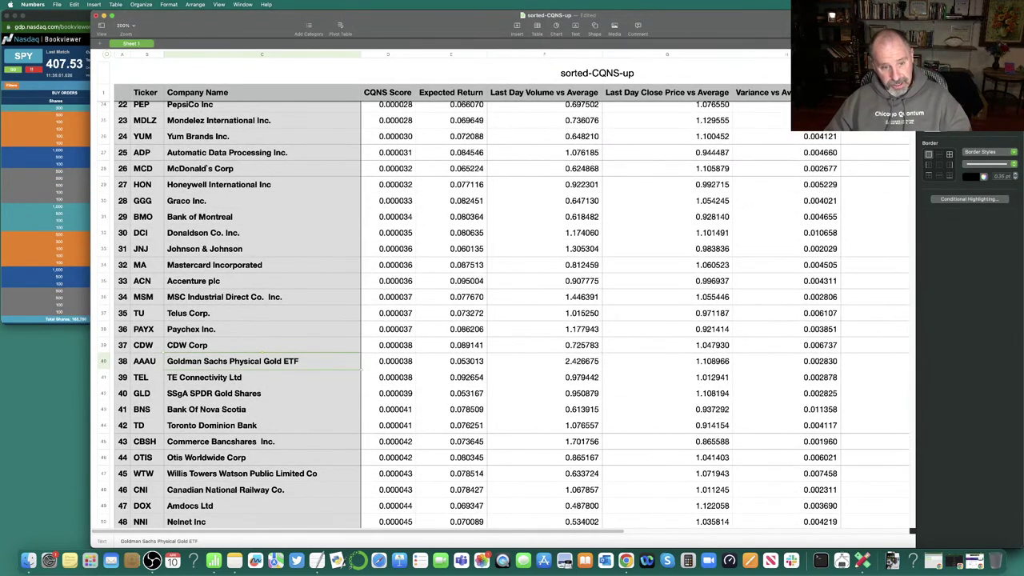
pyautogui.scroll(-3, 512, 320)
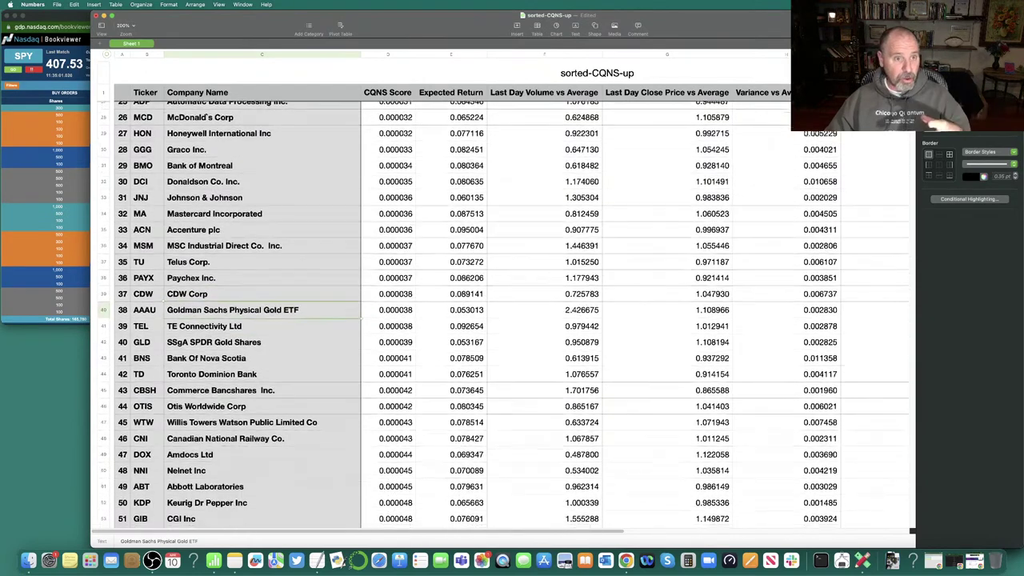
pyautogui.scroll(-2, 512, 320)
pyautogui.scroll(-2, 511, 320)
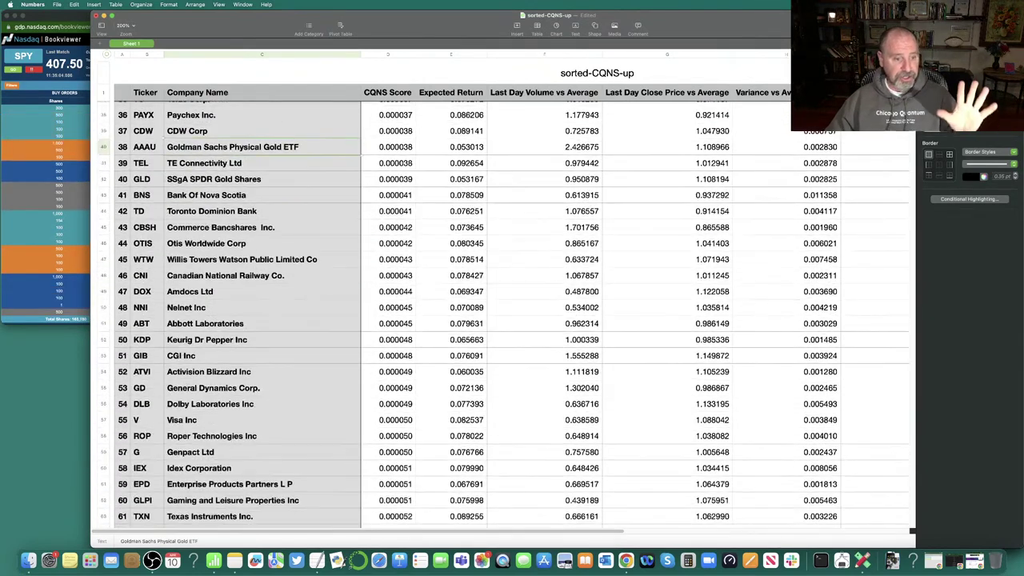
pyautogui.scroll(8, 512, 320)
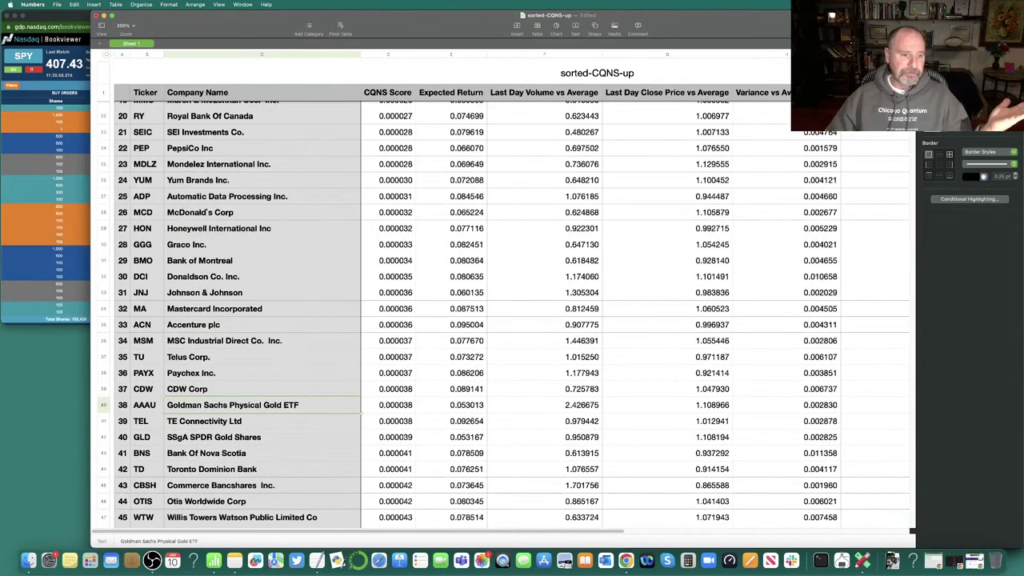
pyautogui.scroll(10, 511, 320)
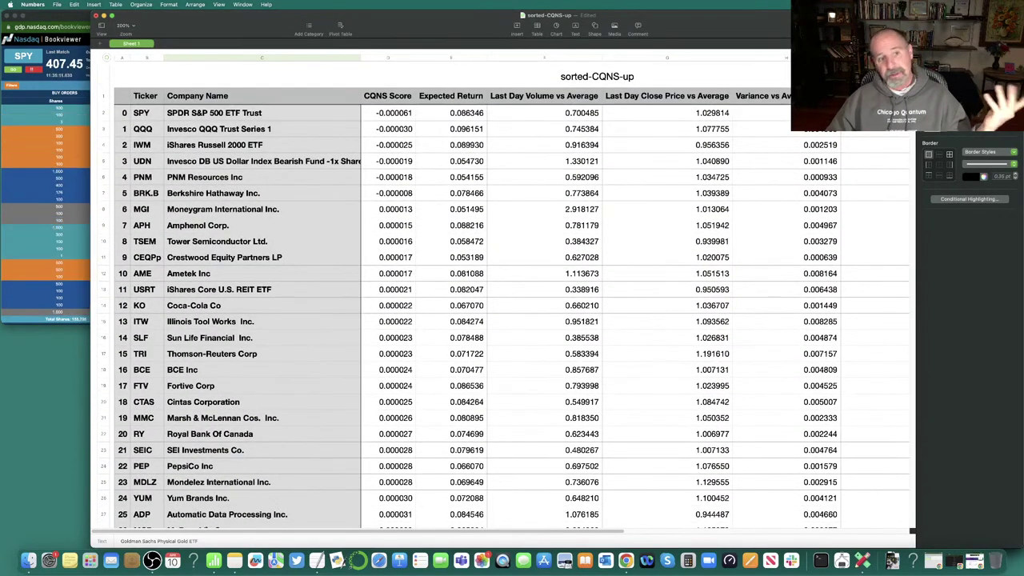
# Point out individual low-score companies in the list, from PNM Resources through Coca-Cola and BCE to Thomson-Reuters
pyautogui.click(261, 178)
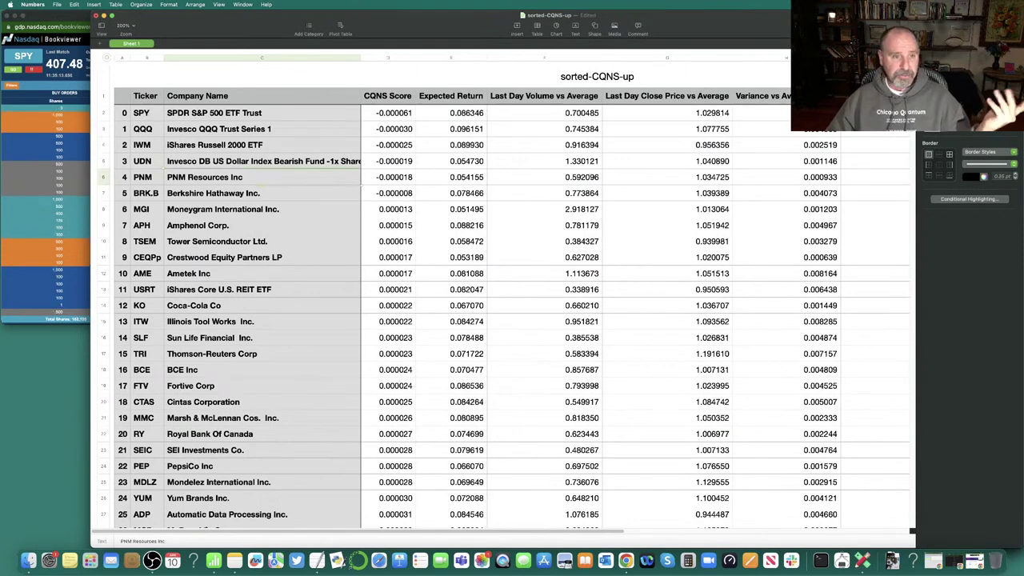
pyautogui.click(262, 194)
pyautogui.click(261, 210)
pyautogui.click(262, 258)
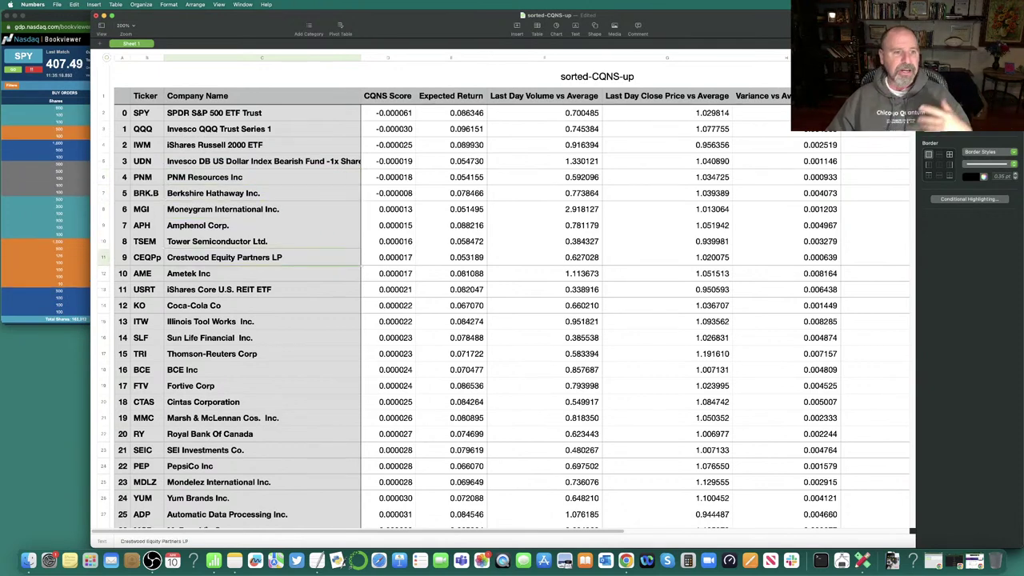
pyautogui.click(261, 305)
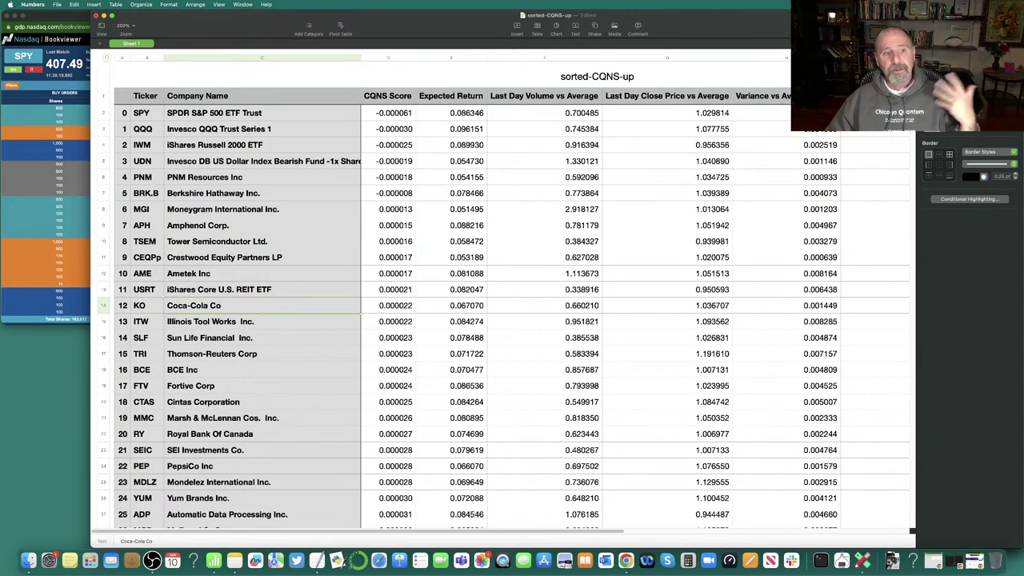
pyautogui.click(262, 322)
pyautogui.click(262, 369)
pyautogui.click(262, 354)
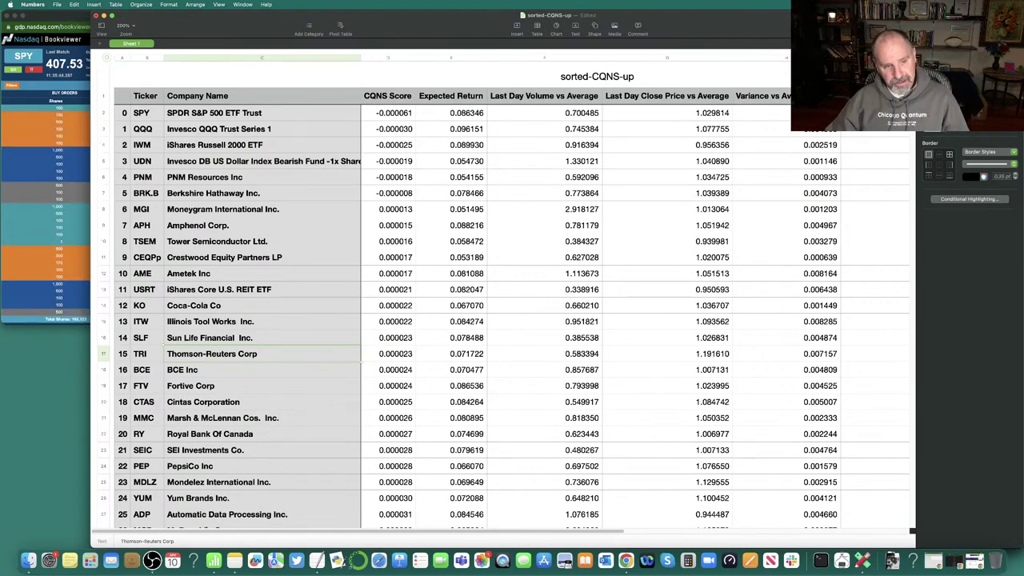
# Point out Royal Bank Of Canada, BCE and Sun Life Financial in the low-score company list
pyautogui.click(261, 434)
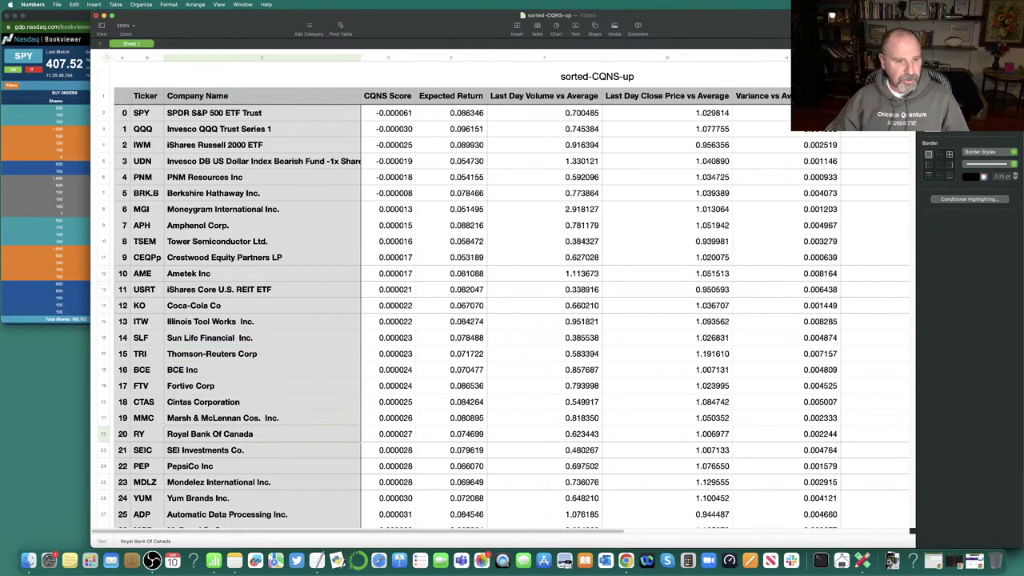
pyautogui.click(262, 369)
pyautogui.click(261, 337)
pyautogui.scroll(-1, 500, 312)
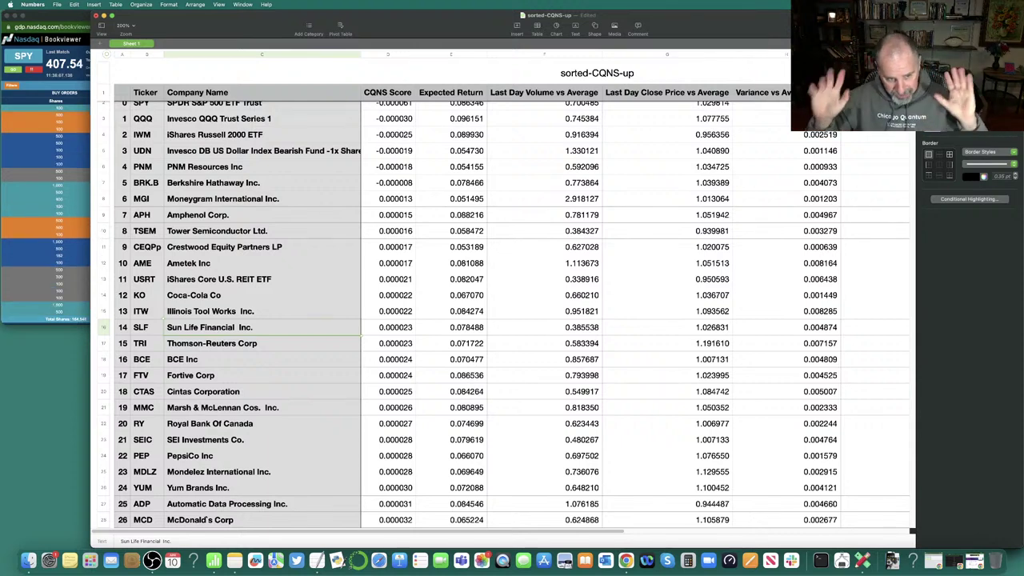
# Go down the company names from PepsiCo to Accenture, then return to SPDR S&P 500 ETF Trust at the list's start
pyautogui.scroll(-2, 512, 312)
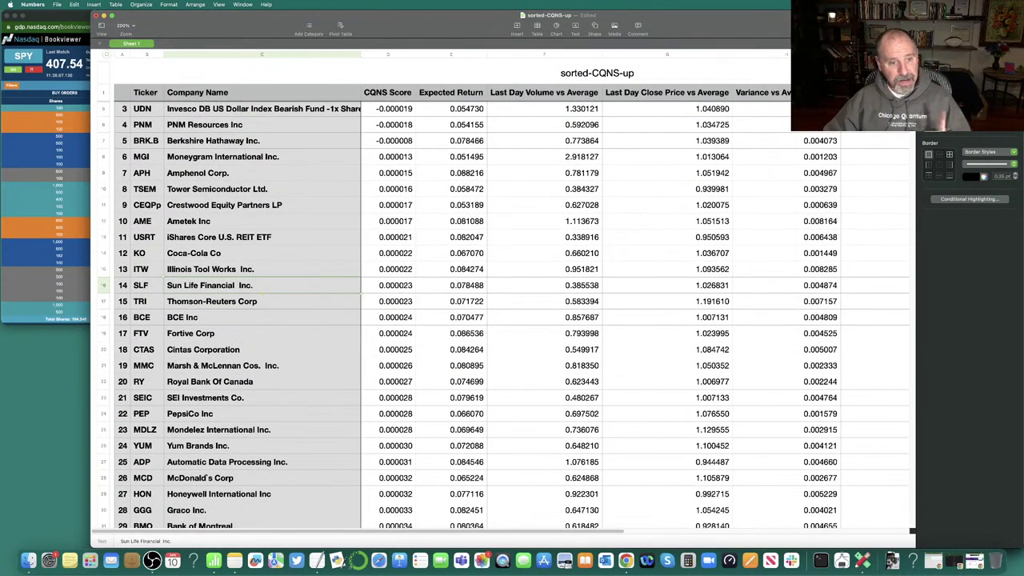
pyautogui.scroll(-2, 512, 312)
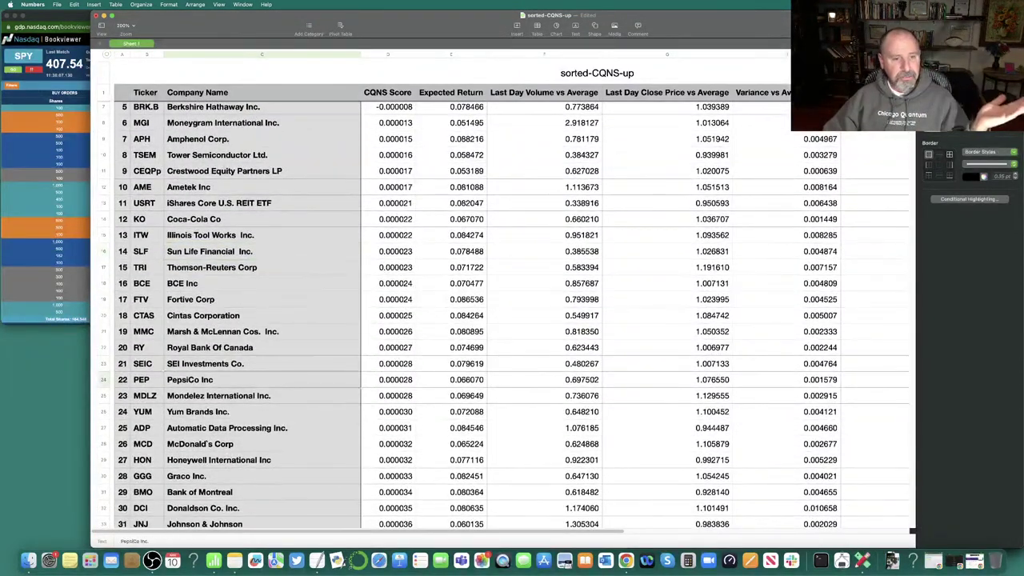
pyautogui.press('Down')
pyautogui.press('Down')
pyautogui.press('Down')
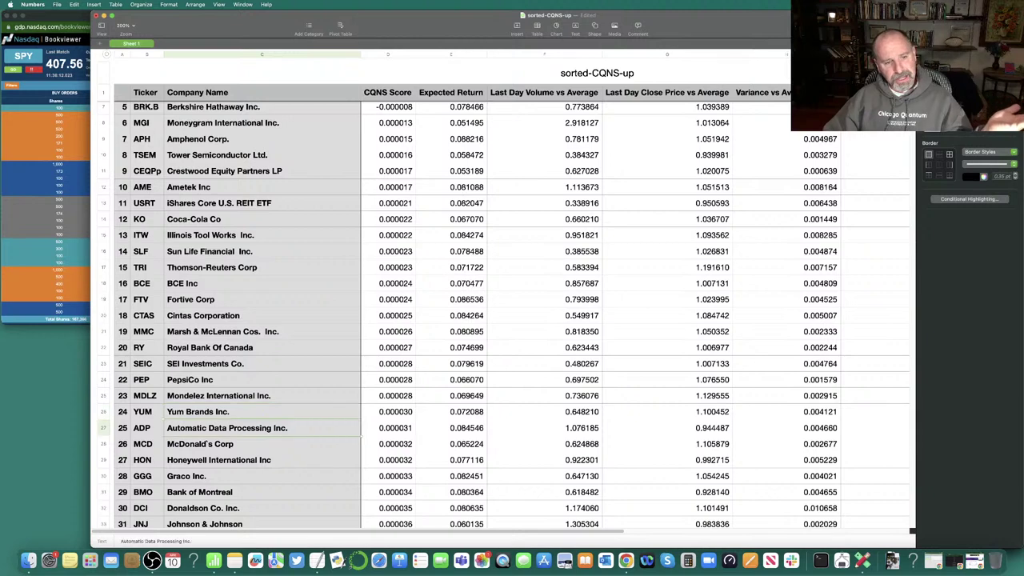
pyautogui.press('Down')
pyautogui.press('Down')
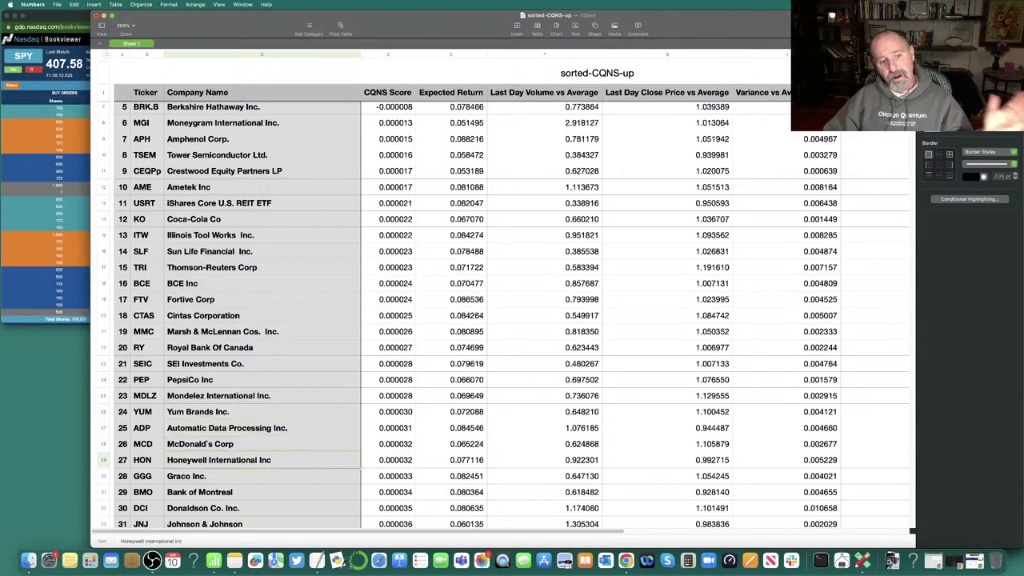
pyautogui.press('Down')
pyautogui.press('Down')
pyautogui.press('Down')
pyautogui.press('Down')
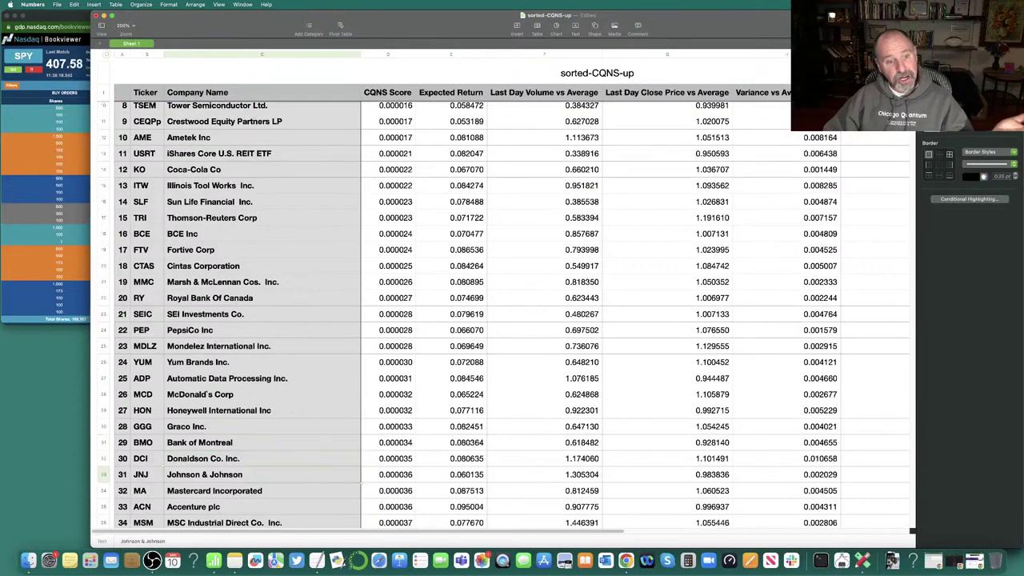
pyautogui.press('Down')
pyautogui.press('Down')
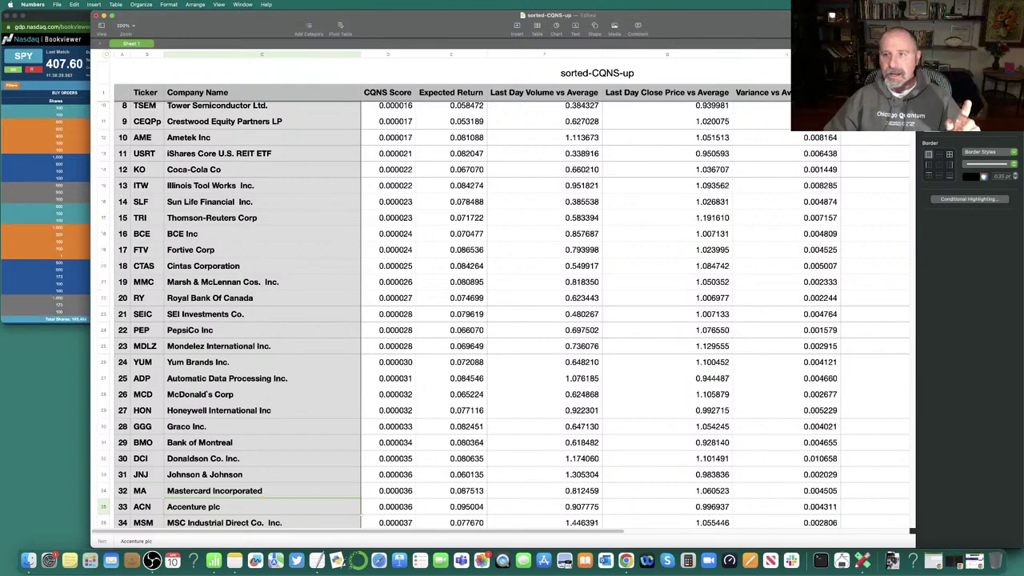
pyautogui.scroll(5, 512, 312)
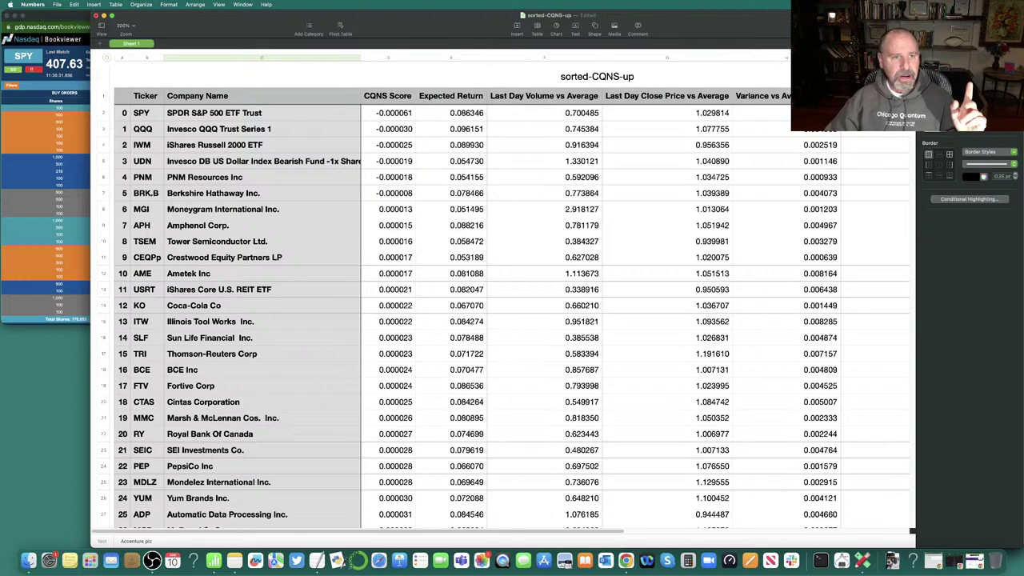
pyautogui.click(240, 113)
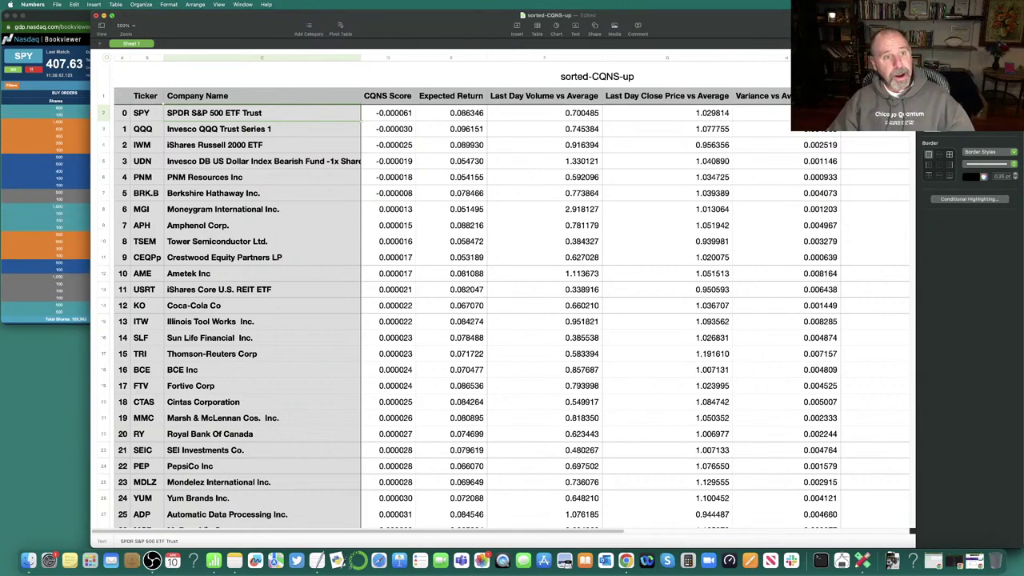
# Minimize the spreadsheet, bring the CQNS model output text file to the front and enlarge its text
pyautogui.press('super+m')
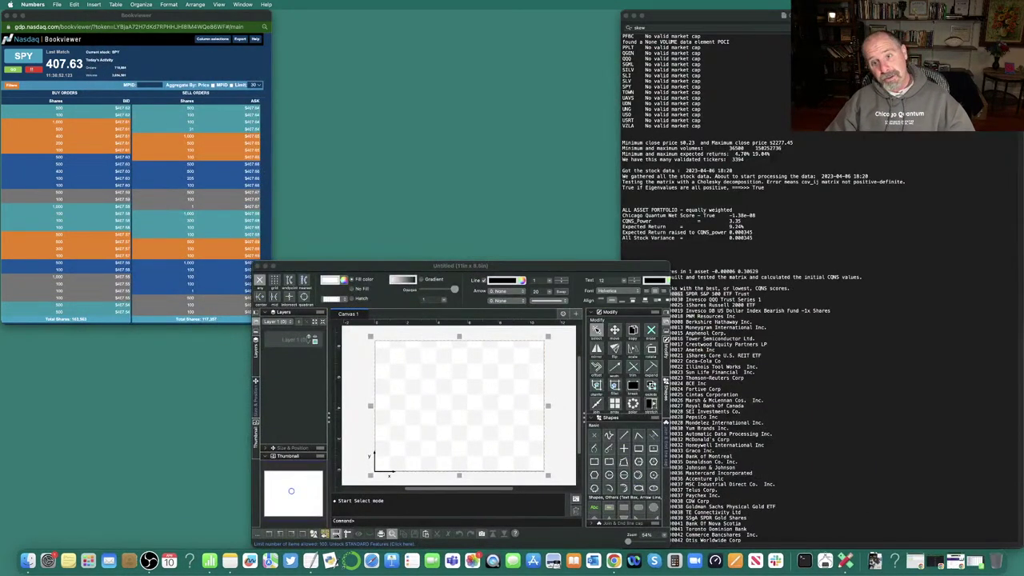
pyautogui.click(839, 336)
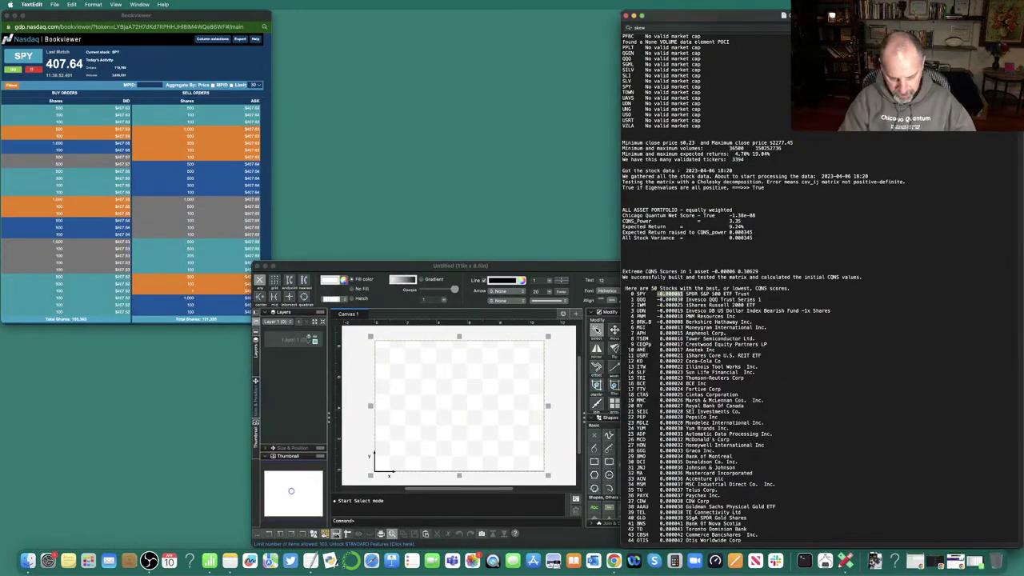
pyautogui.press('super+plus')
pyautogui.press('super+plus')
pyautogui.press('super+plus')
pyautogui.press('super+plus')
pyautogui.press('super+plus')
pyautogui.press('super+plus')
pyautogui.press('super+plus')
pyautogui.press('super+plus')
pyautogui.press('super+plus')
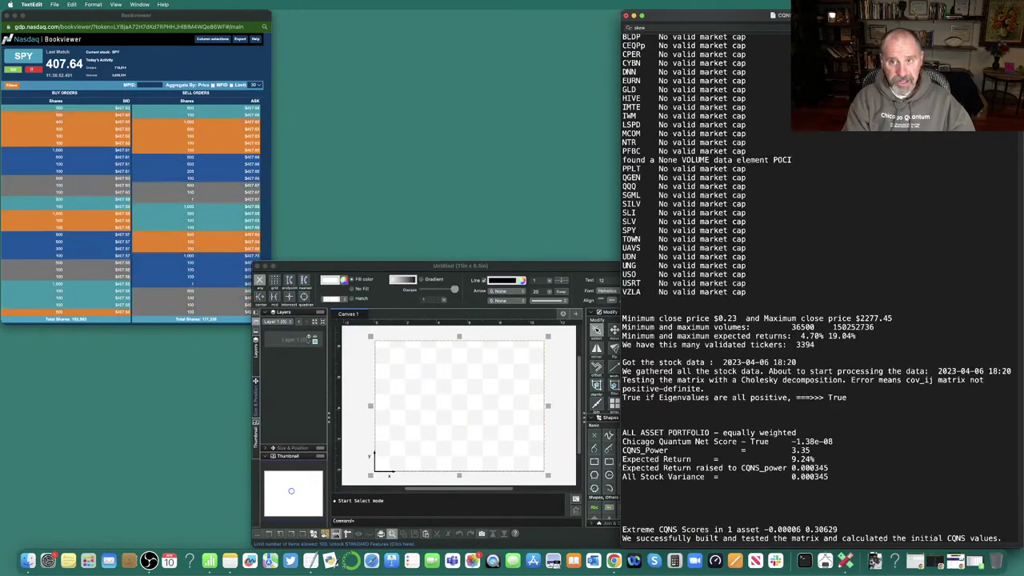
pyautogui.press('super+plus')
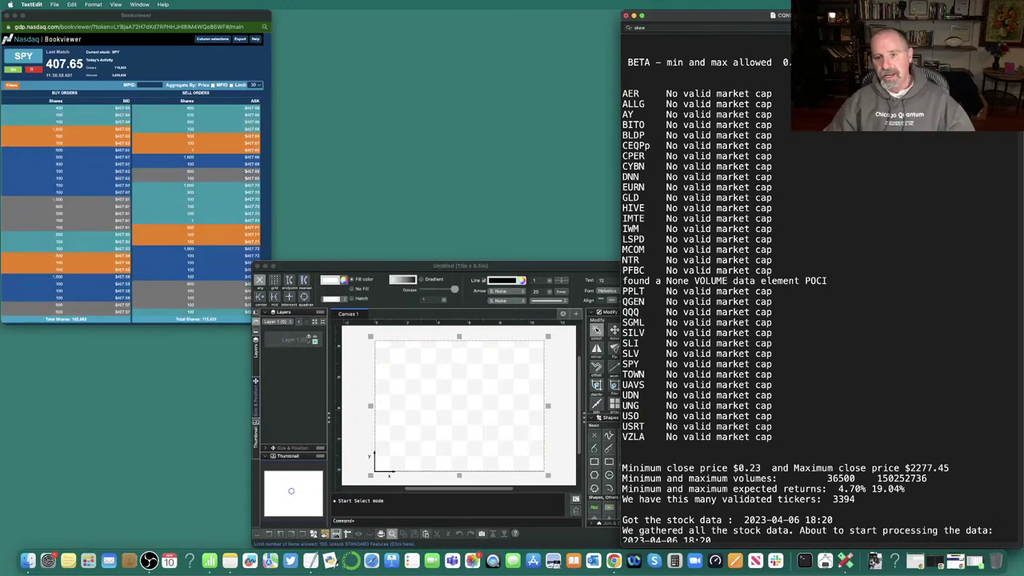
# Widen the model output window over the drawing canvas and go to the first line of the up run
pyautogui.moveTo(621, 279); pyautogui.dragTo(307, 280)
pyautogui.scroll(-1, 666, 287)
pyautogui.scroll(5, 559, 288)
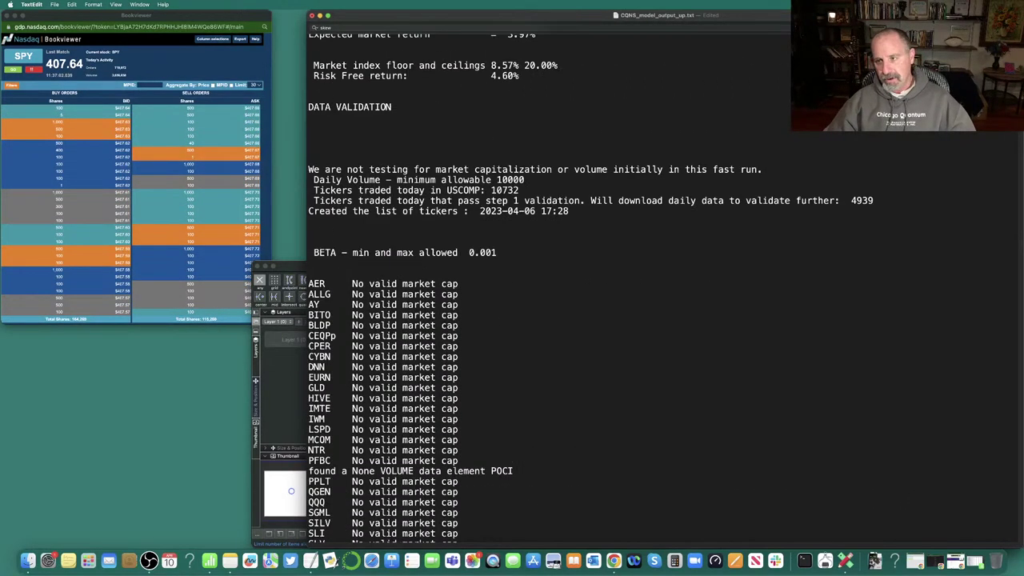
pyautogui.scroll(5, 560, 288)
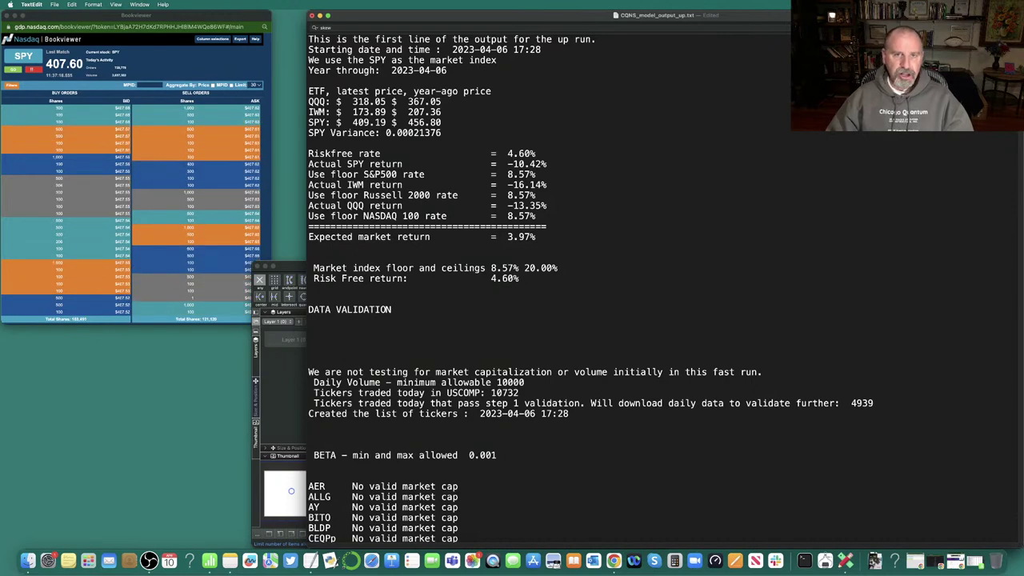
# Enlarge the model output text further and widen its window up to the edge of the Bookviewer window
pyautogui.press('super+plus')
pyautogui.press('super+plus')
pyautogui.press('super+plus')
pyautogui.press('super+plus')
pyautogui.press('super+plus')
pyautogui.press('super+plus')
pyautogui.press('super+plus')
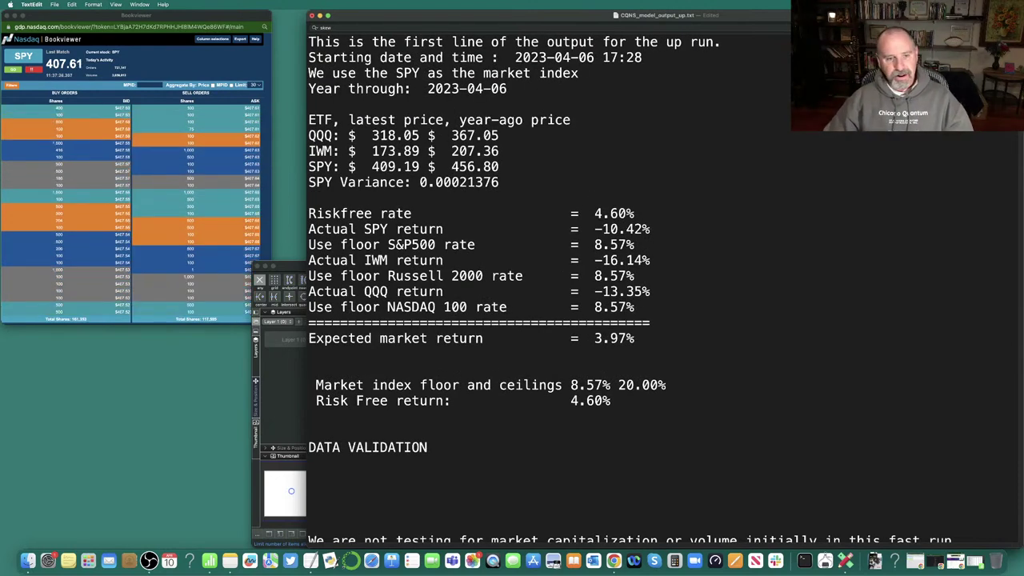
pyautogui.moveTo(306, 288); pyautogui.dragTo(273, 287)
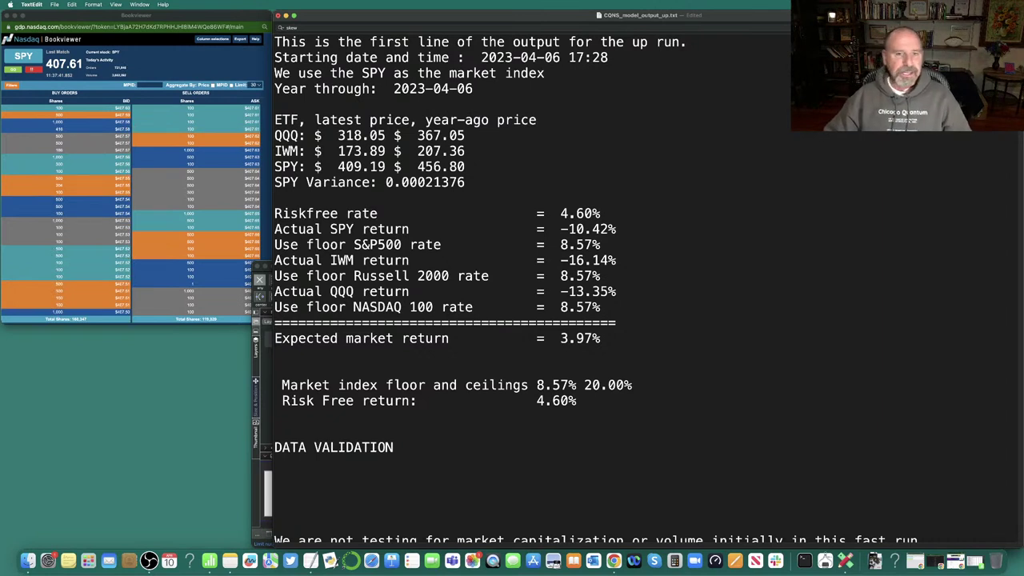
# Highlight the SPY Variance line in the model output, then switch to Google Chrome
pyautogui.moveTo(466, 183); pyautogui.dragTo(274, 183)
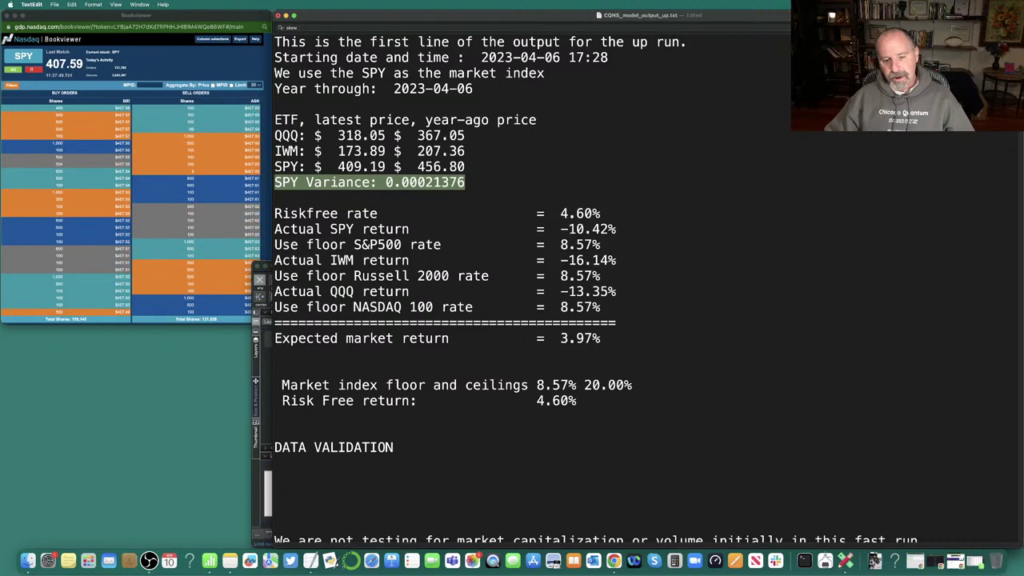
pyautogui.click(613, 559)
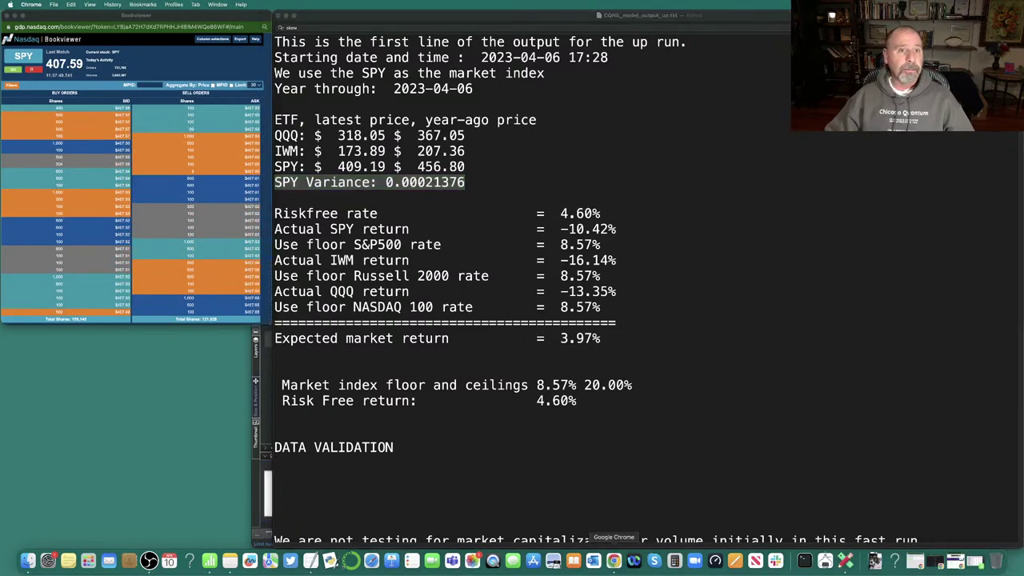